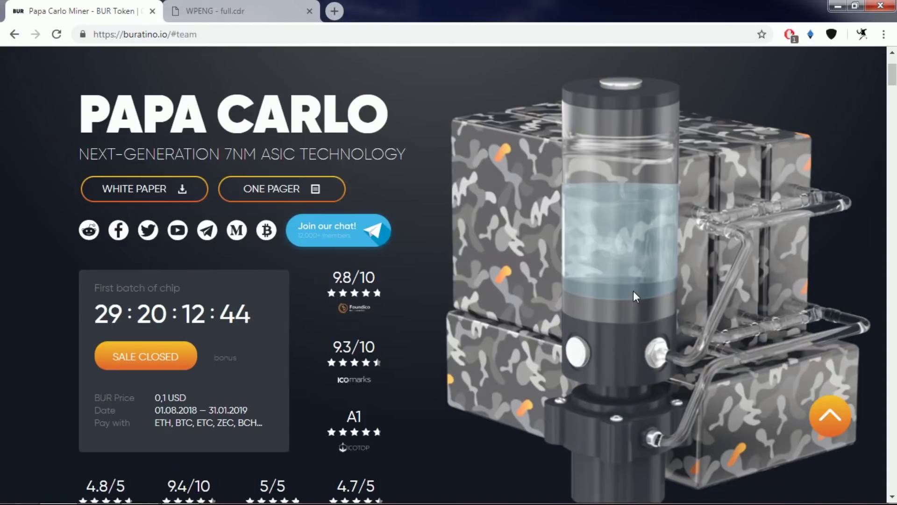
scroll(71, 349, down, 1)
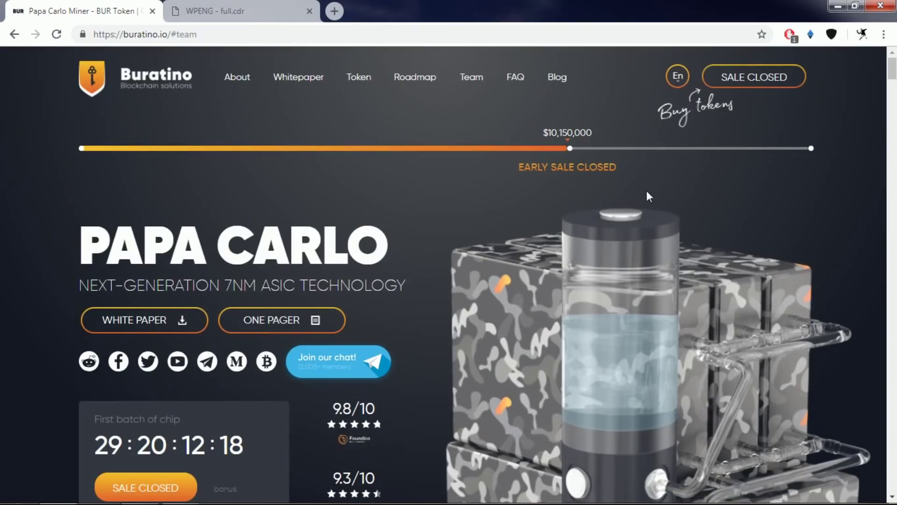
scroll(647, 190, down, 5)
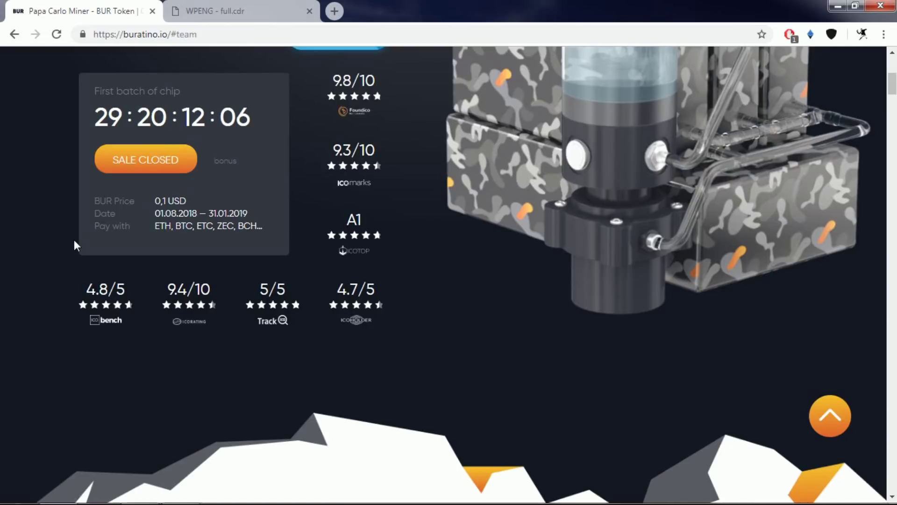
scroll(74, 239, down, 2)
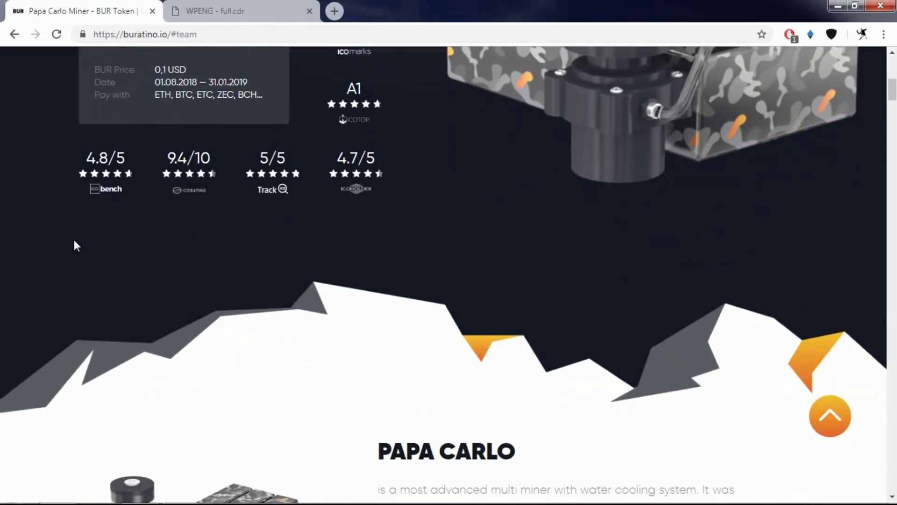
scroll(74, 239, down, 3)
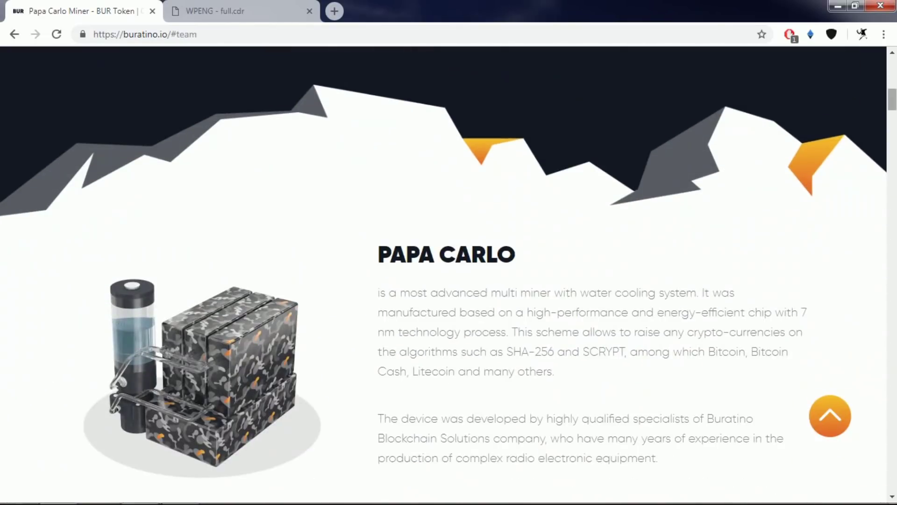
- Jump back to the top of the buratino.io page with Home
key(Home)
- Go to the Team section from the top navigation bar
click(471, 76)
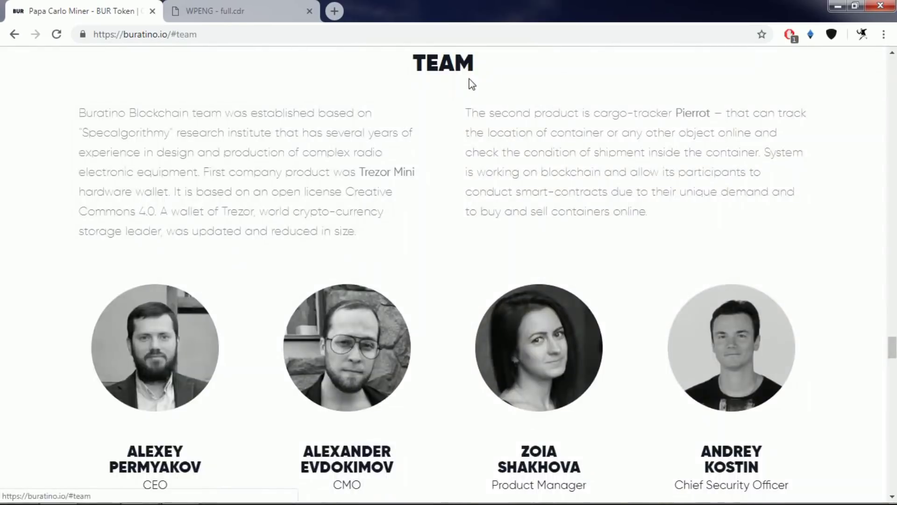
scroll(90, 335, down, 2)
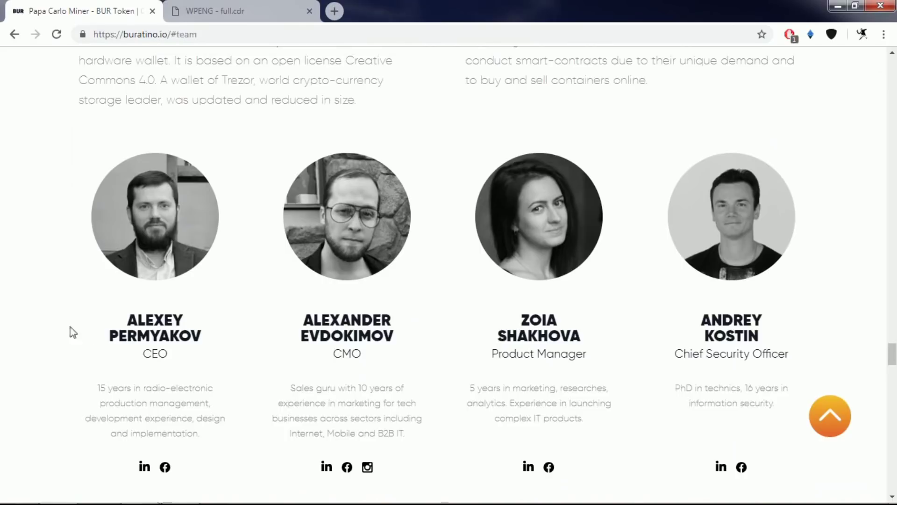
drag(893, 354, 893, 87)
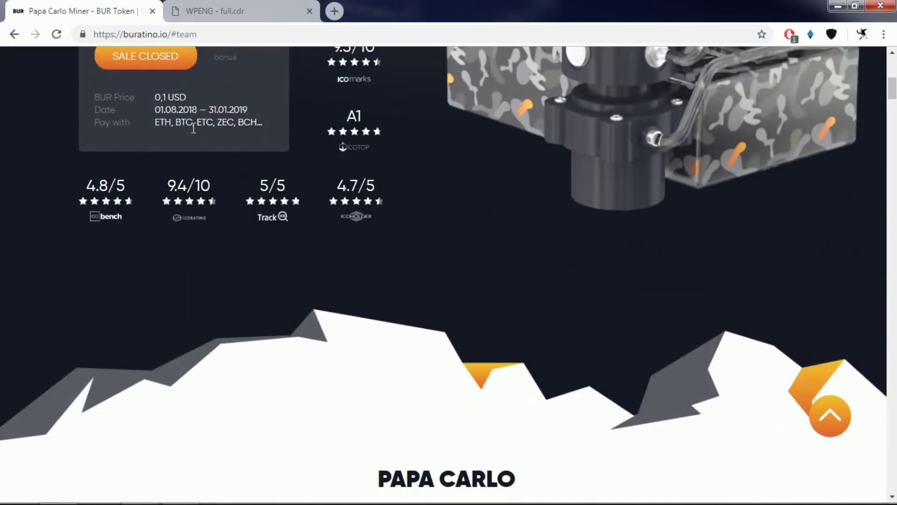
scroll(663, 232, up, 5)
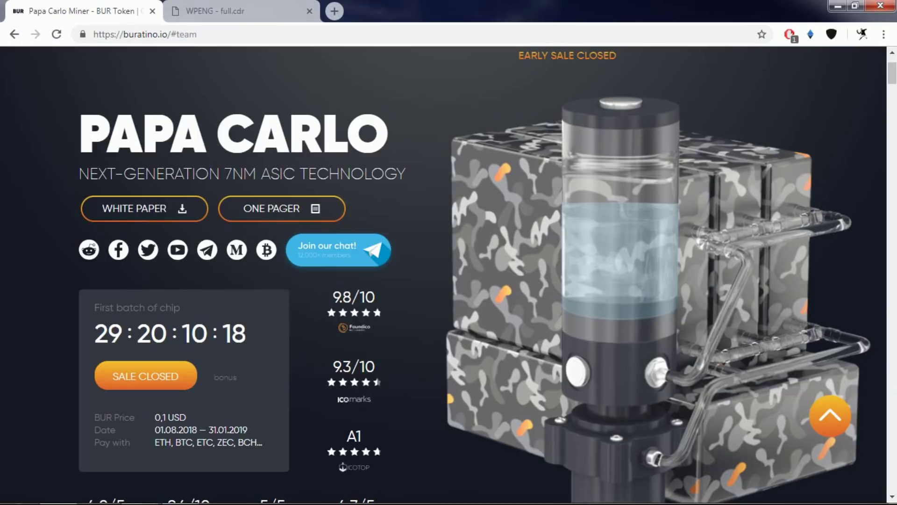
scroll(449, 280, down, 6)
scroll(715, 219, down, 5)
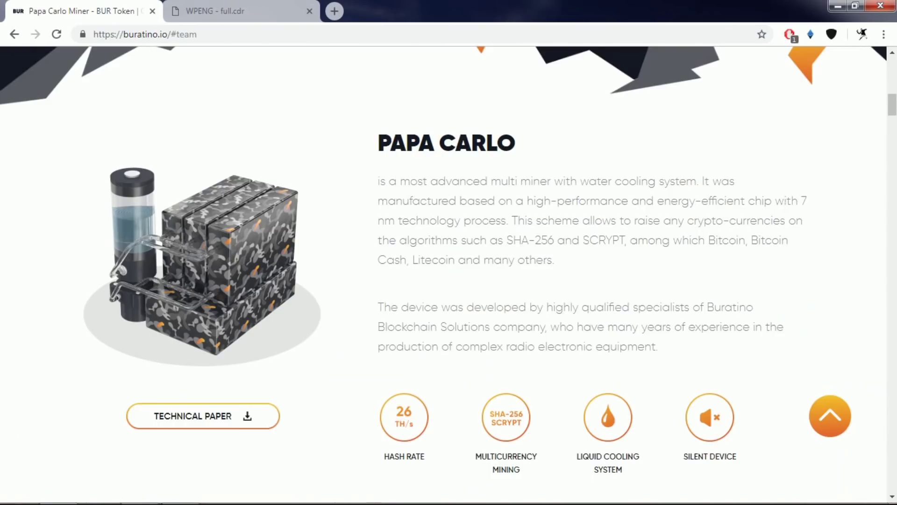
scroll(715, 219, down, 2)
scroll(715, 219, up, 2)
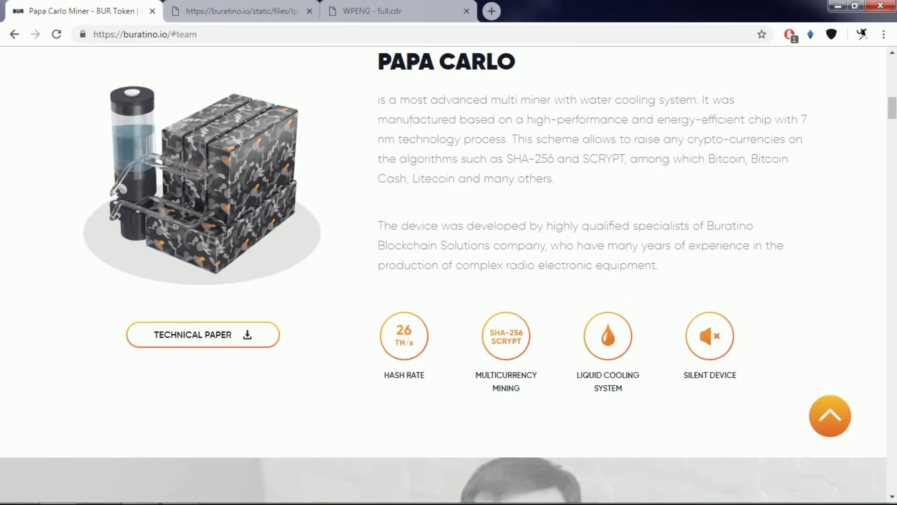
scroll(761, 252, down, 2)
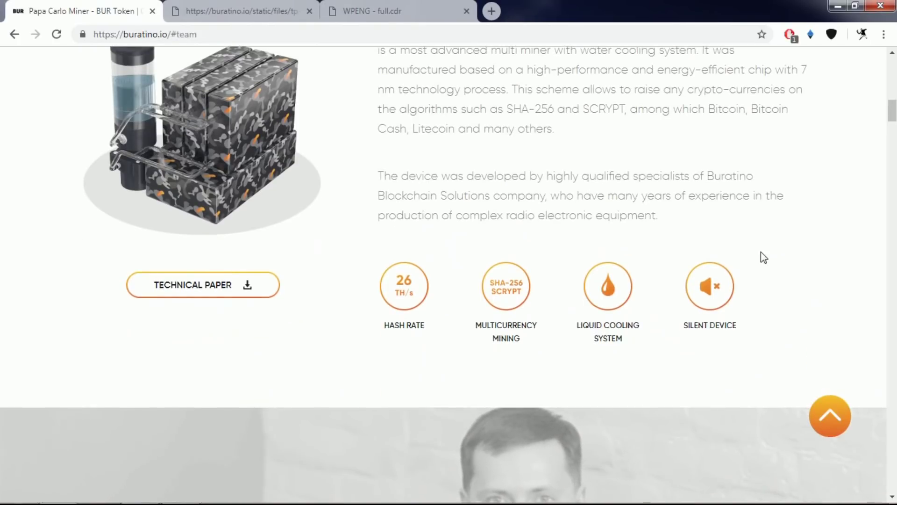
scroll(700, 288, down, 2)
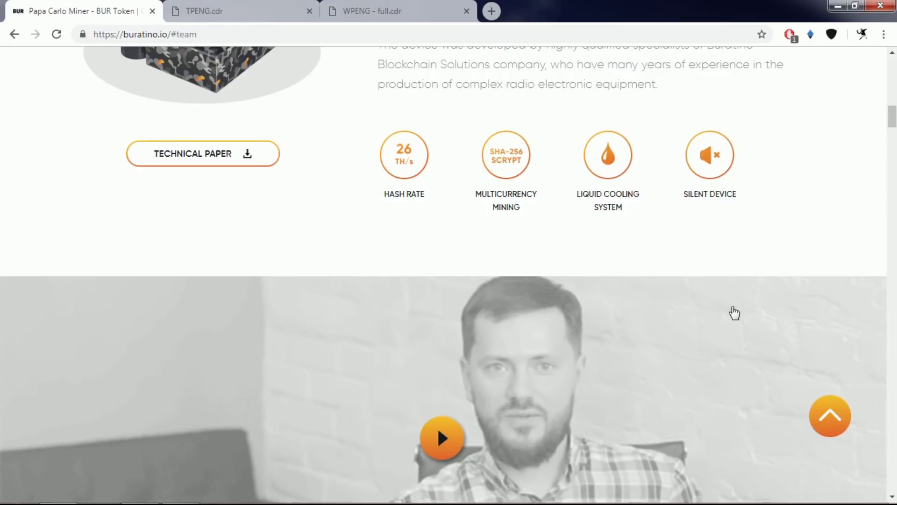
scroll(869, 253, down, 3)
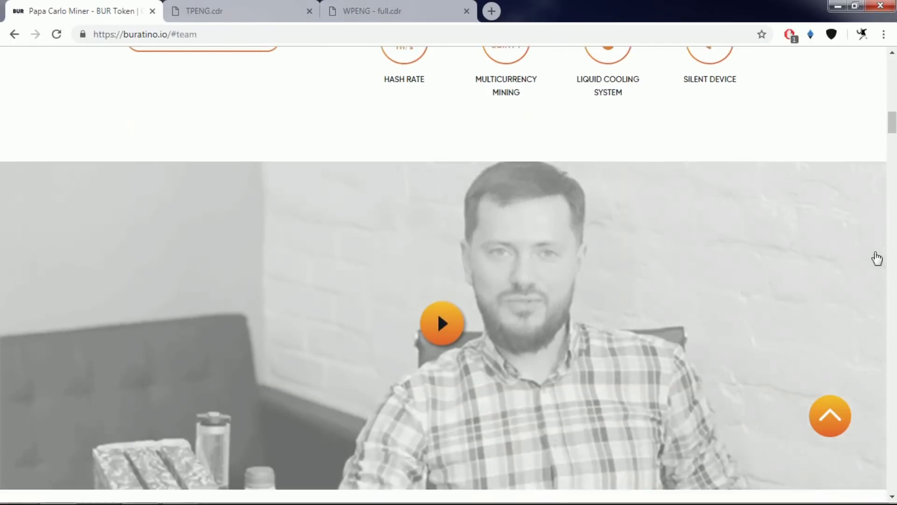
scroll(878, 258, down, 2)
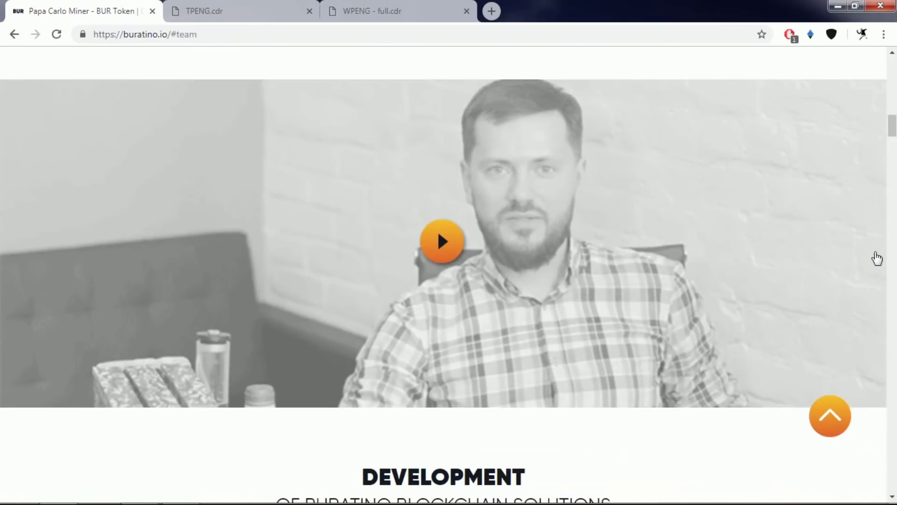
scroll(877, 259, down, 3)
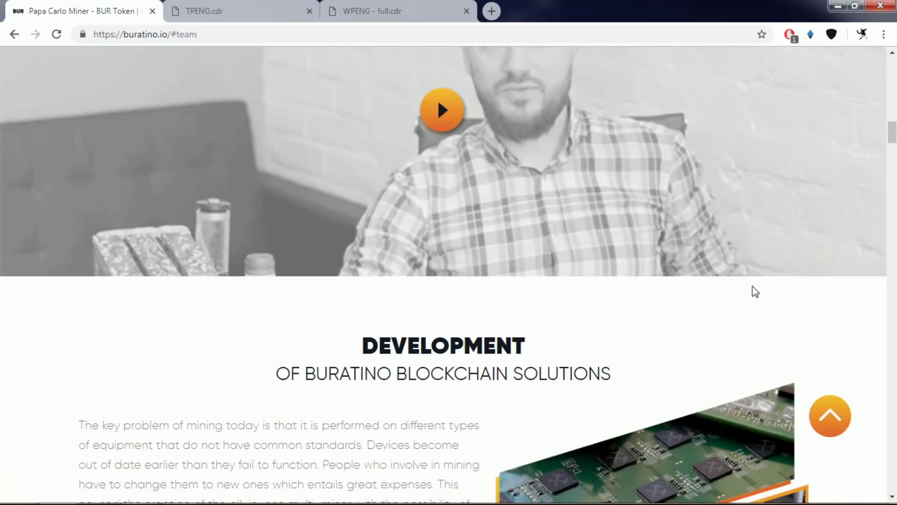
scroll(720, 277, down, 2)
- View the WPENG white paper PDF, then return to the buratino.io tab
click(407, 11)
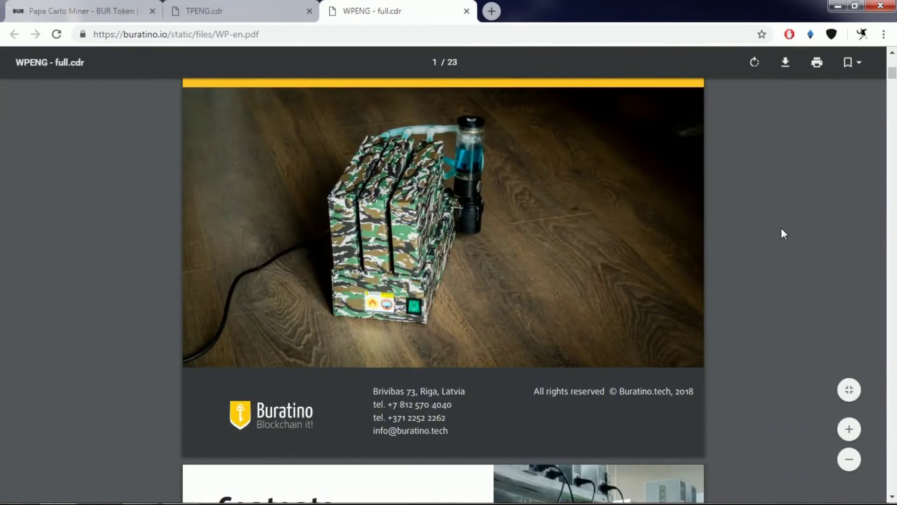
scroll(781, 228, down, 4)
scroll(792, 236, down, 4)
scroll(791, 236, down, 3)
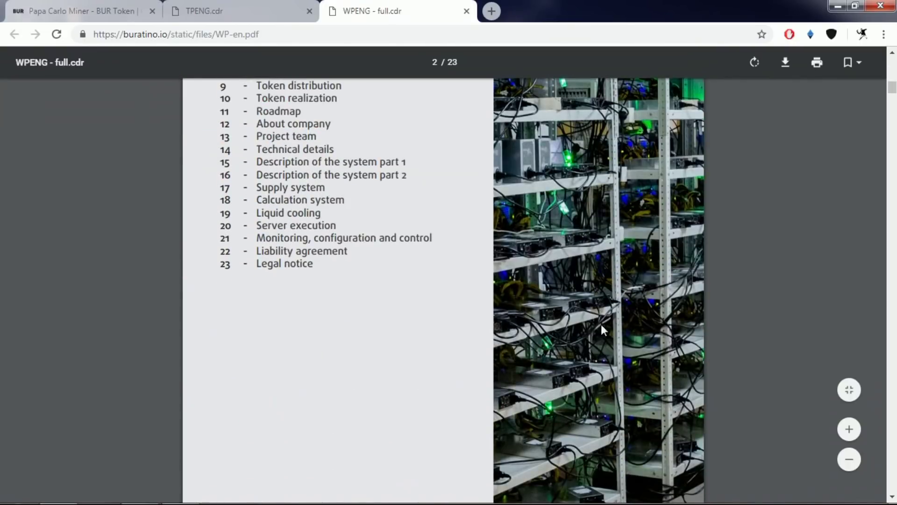
scroll(792, 237, down, 5)
scroll(814, 184, down, 5)
scroll(814, 184, down, 5)
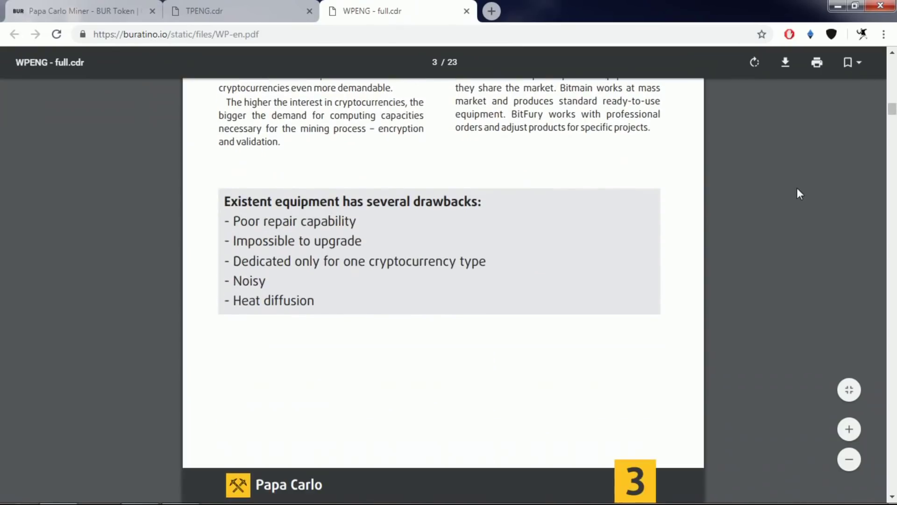
scroll(797, 187, down, 4)
scroll(827, 246, down, 3)
scroll(810, 260, down, 4)
scroll(810, 262, down, 5)
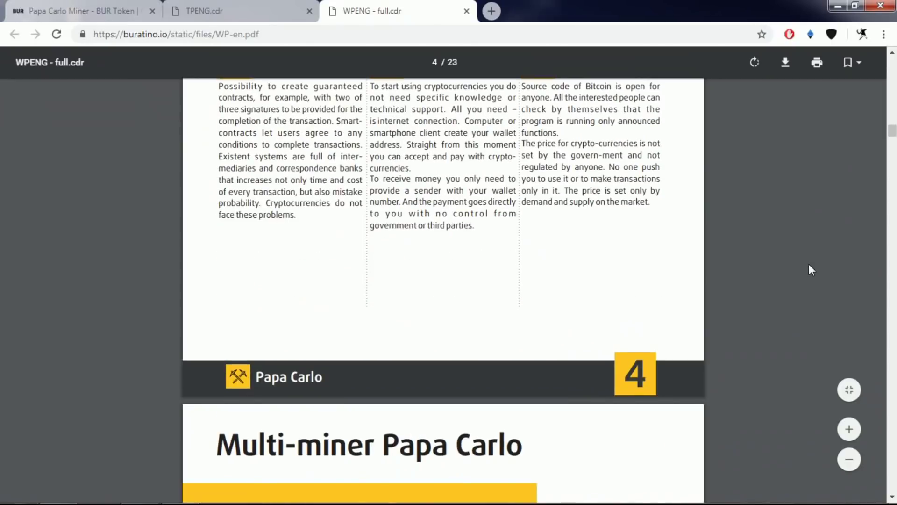
scroll(809, 264, down, 4)
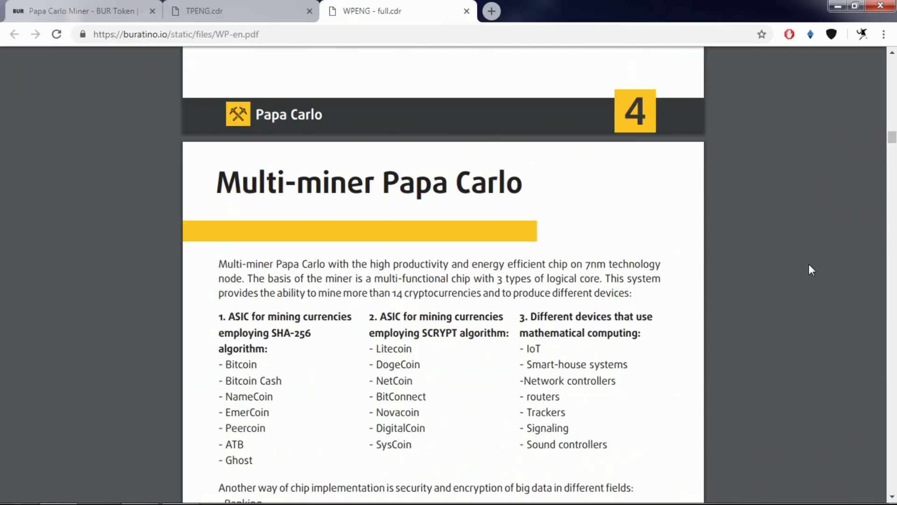
key(ctrl+Tab)
drag(893, 169, 893, 251)
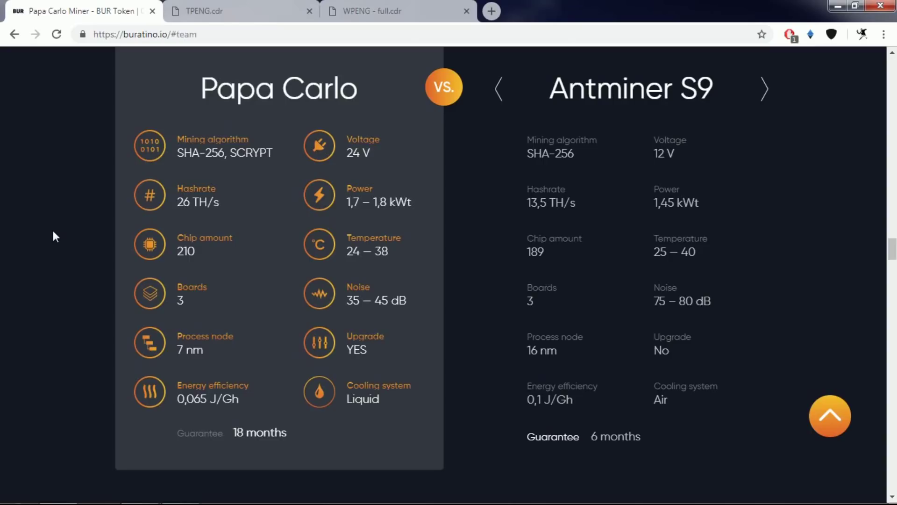
drag(892, 250, 892, 177)
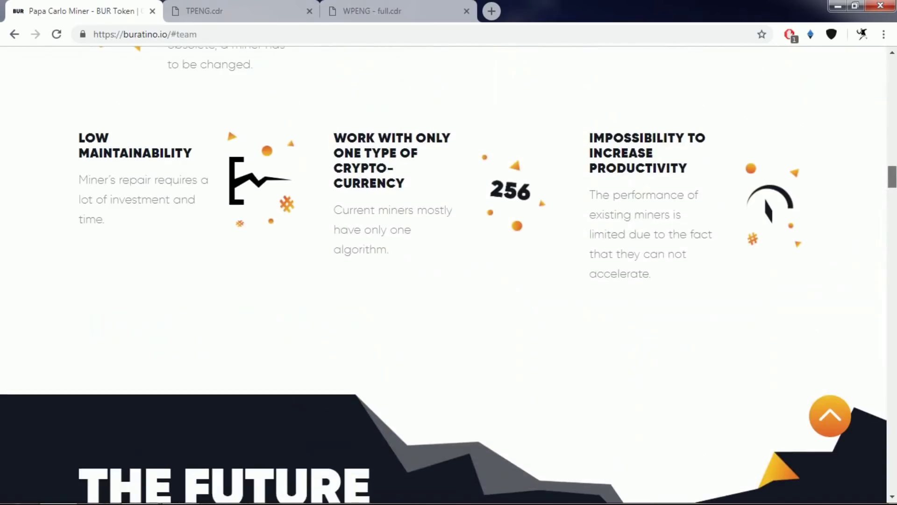
scroll(702, 274, down, 5)
scroll(701, 291, down, 3)
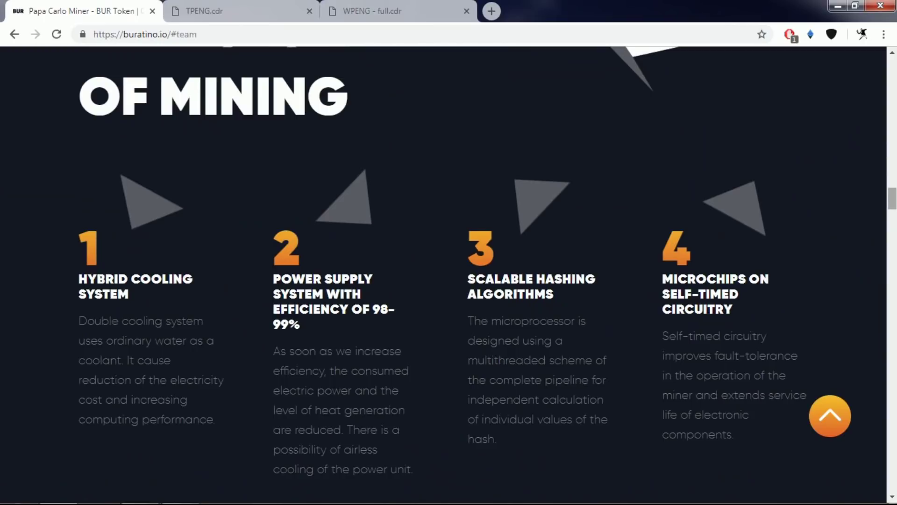
drag(893, 203, 892, 95)
scroll(705, 247, down, 3)
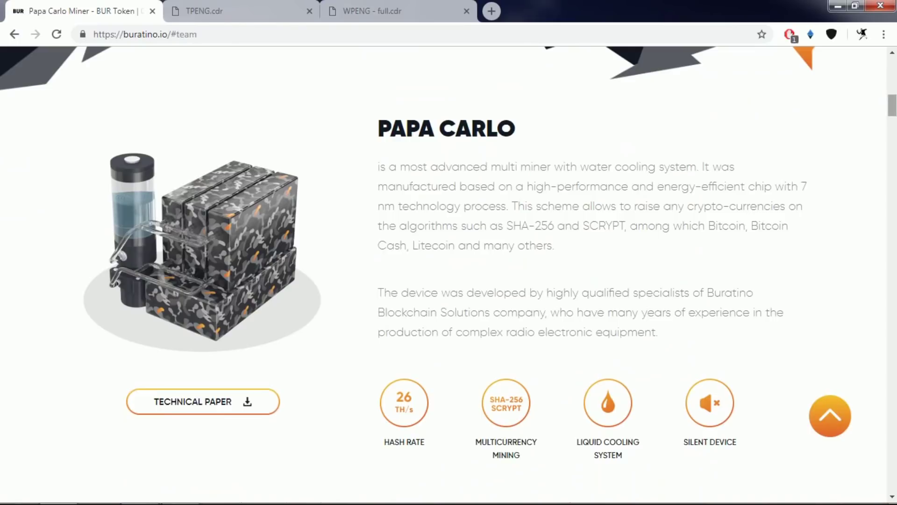
drag(892, 106, 892, 57)
scroll(400, 227, down, 2)
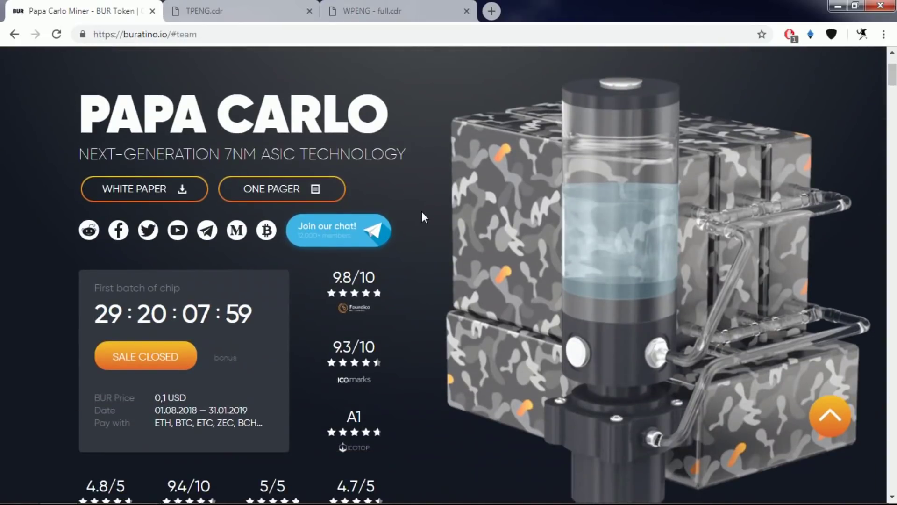
scroll(422, 219, down, 1)
scroll(422, 219, down, 3)
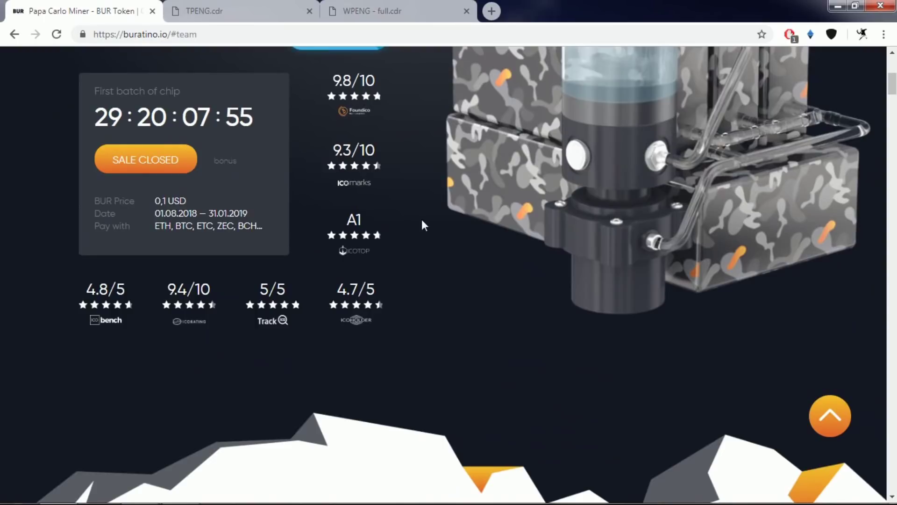
scroll(422, 220, down, 1)
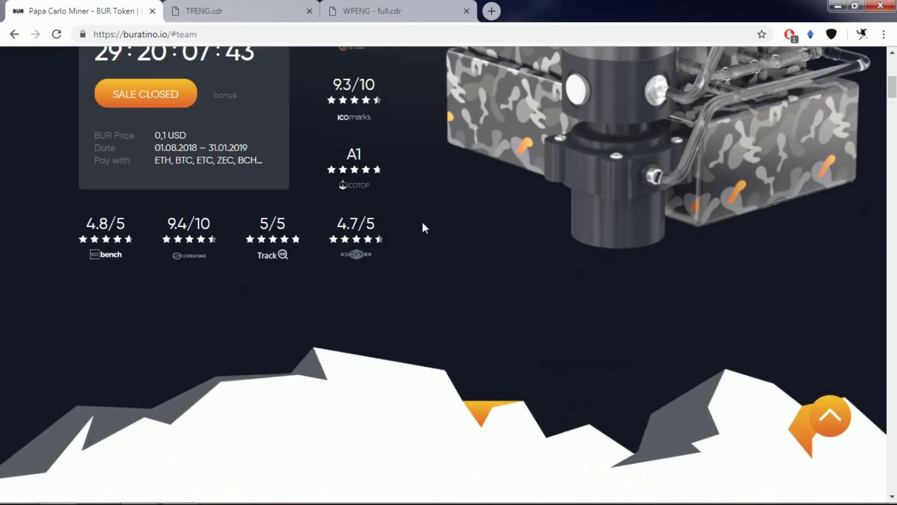
scroll(423, 226, down, 2)
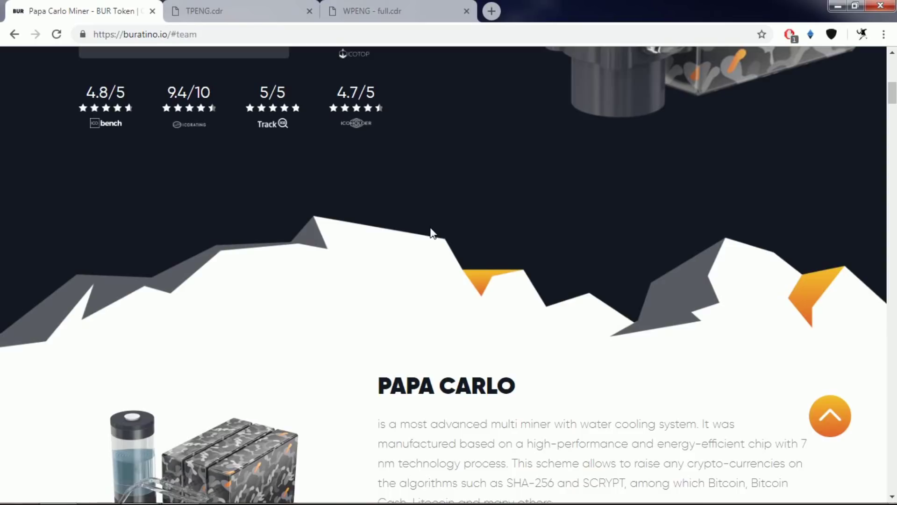
scroll(431, 233, down, 3)
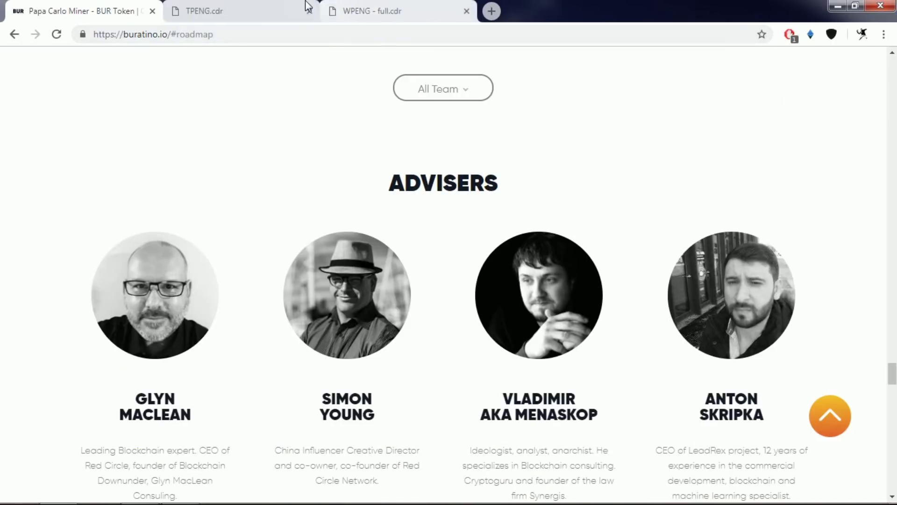
- Look at the Papa Carlo technical paper, then move to the WPENG white paper tab
click(308, 9)
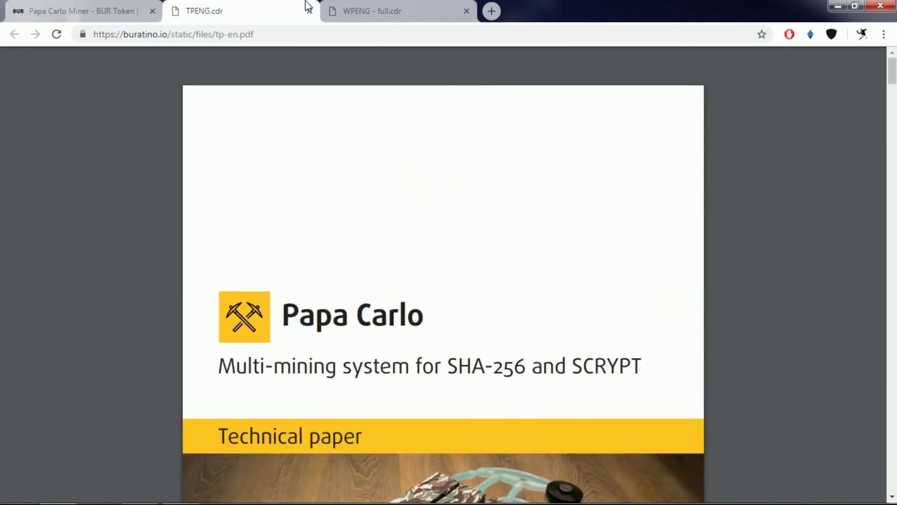
scroll(473, 296, down, 5)
scroll(473, 295, down, 5)
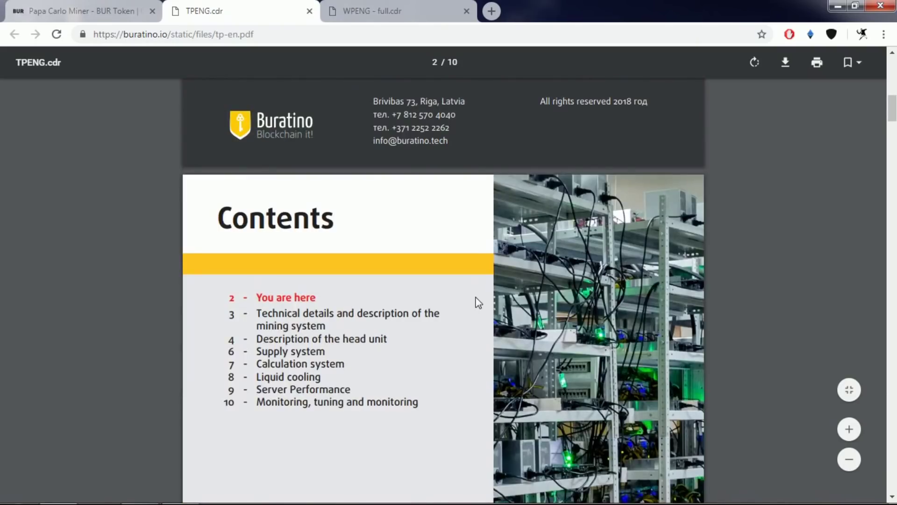
scroll(478, 300, down, 5)
scroll(478, 300, down, 5)
scroll(477, 300, down, 2)
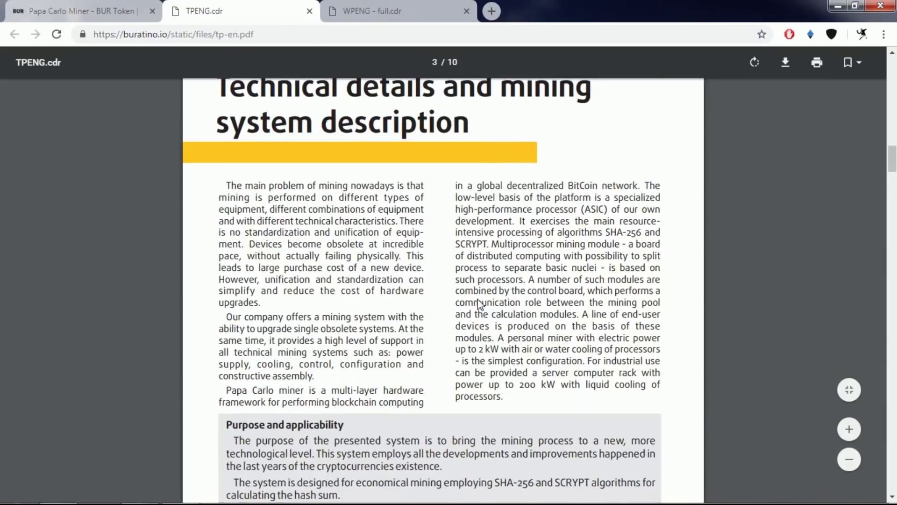
scroll(480, 304, down, 5)
key(ctrl+Tab)
scroll(480, 304, up, 5)
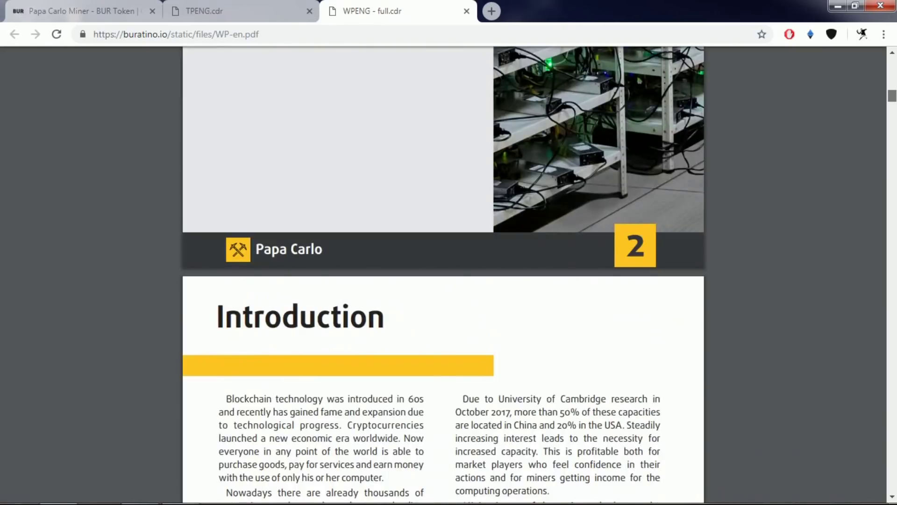
scroll(479, 304, up, 5)
scroll(479, 304, up, 5)
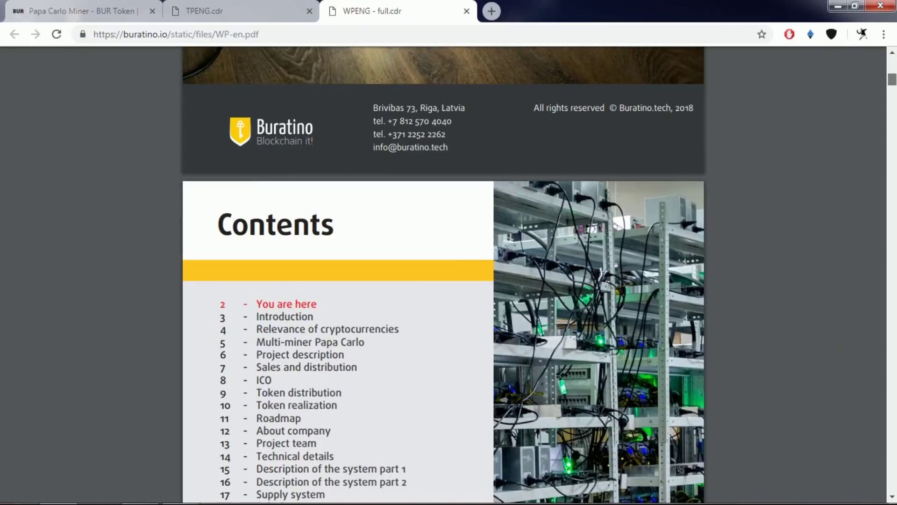
scroll(725, 252, down, 5)
scroll(725, 252, down, 5)
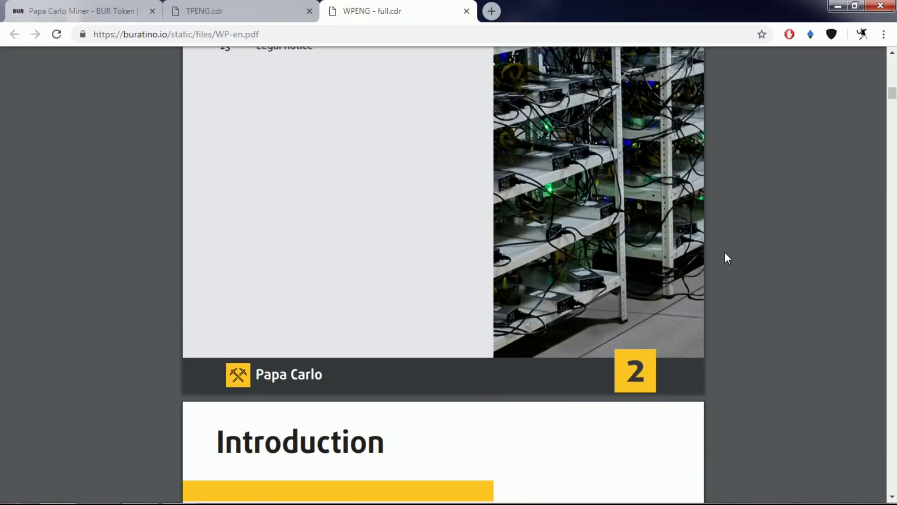
scroll(726, 267, down, 3)
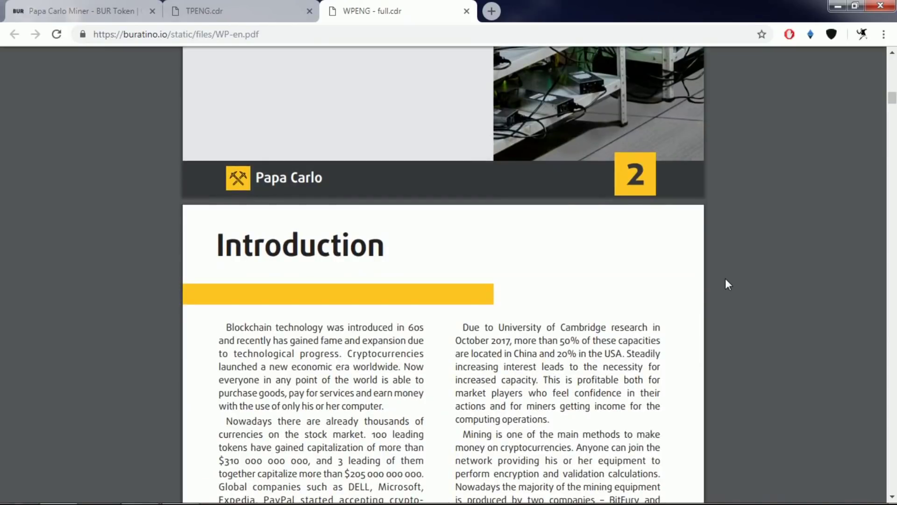
scroll(726, 279, down, 3)
scroll(726, 278, down, 3)
scroll(726, 279, down, 2)
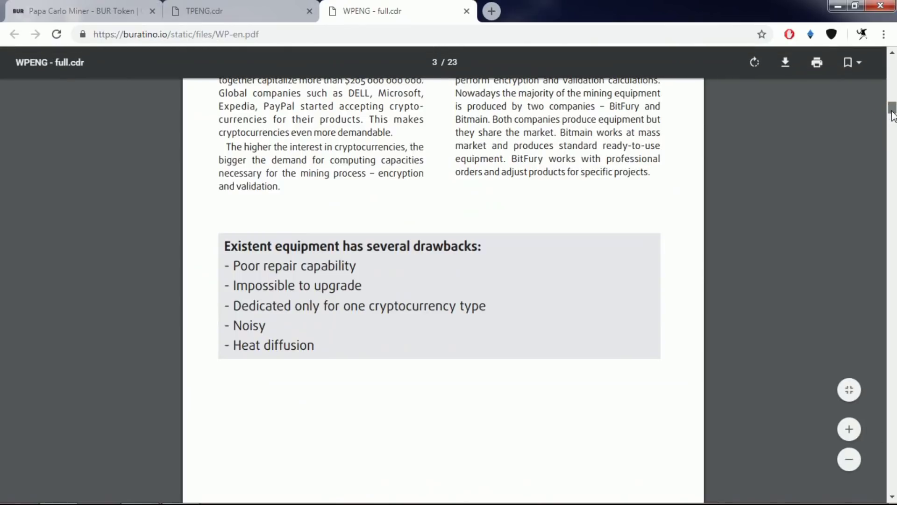
drag(893, 112, 891, 144)
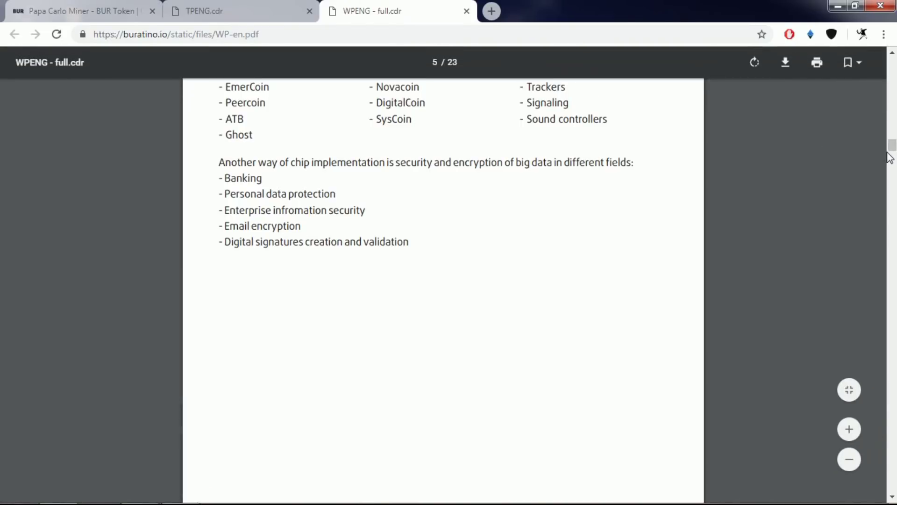
drag(892, 147, 893, 206)
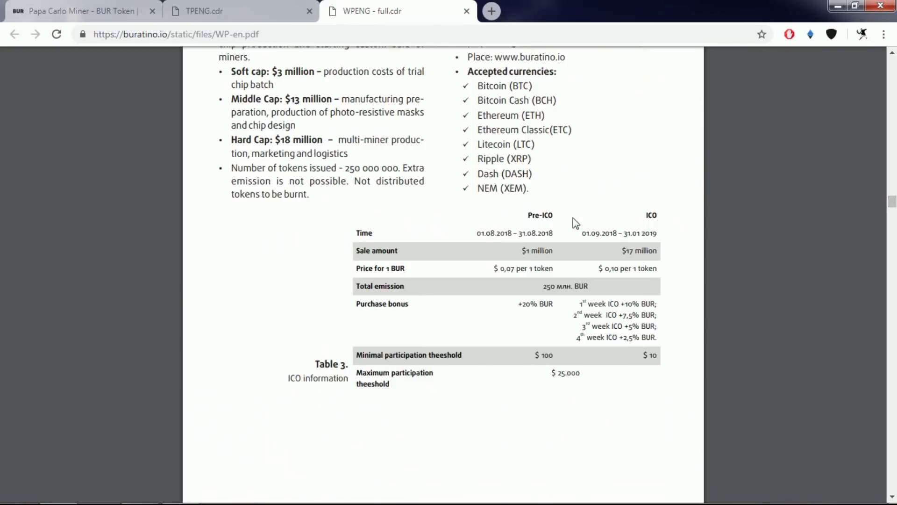
scroll(573, 219, down, 4)
scroll(573, 218, down, 3)
scroll(573, 218, down, 2)
scroll(573, 218, down, 2)
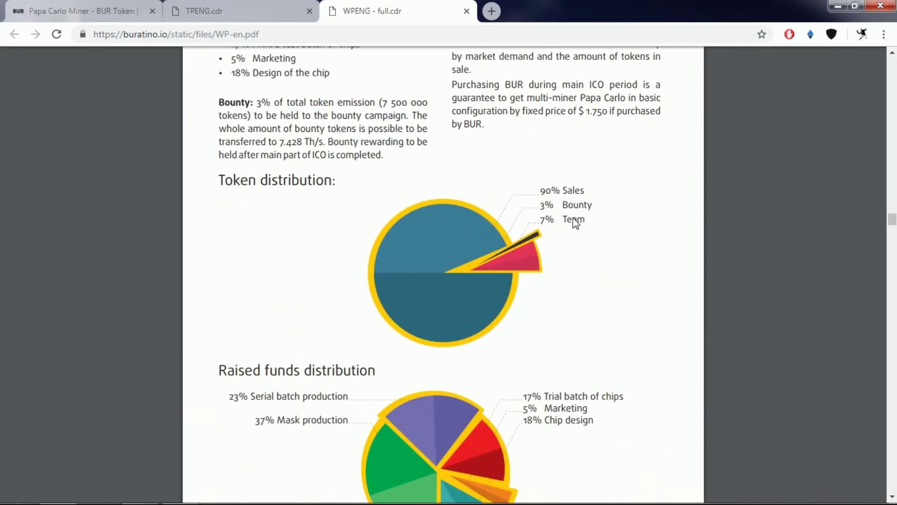
scroll(573, 218, up, 1)
scroll(573, 218, down, 2)
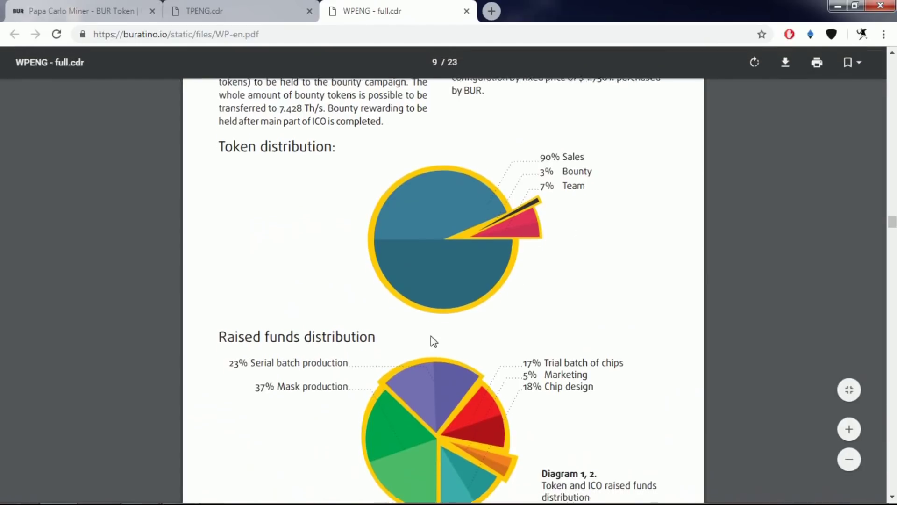
scroll(431, 336, down, 3)
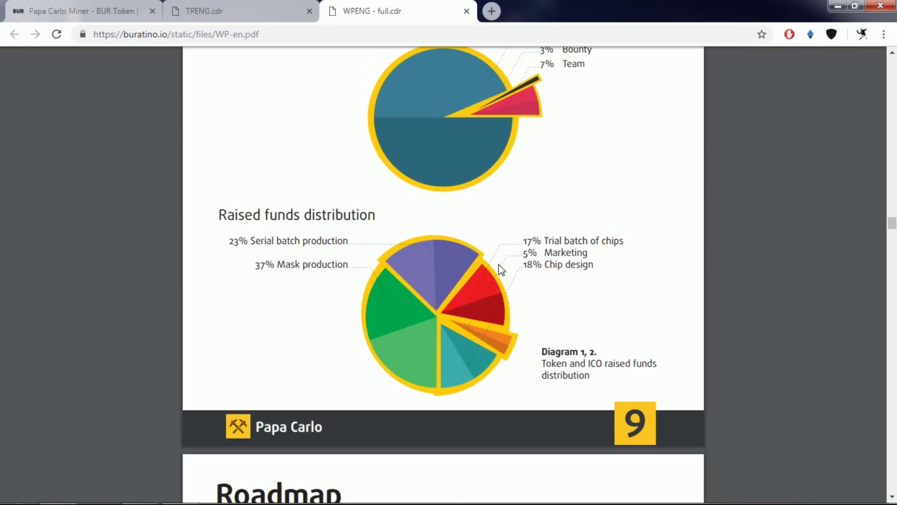
scroll(506, 295, down, 5)
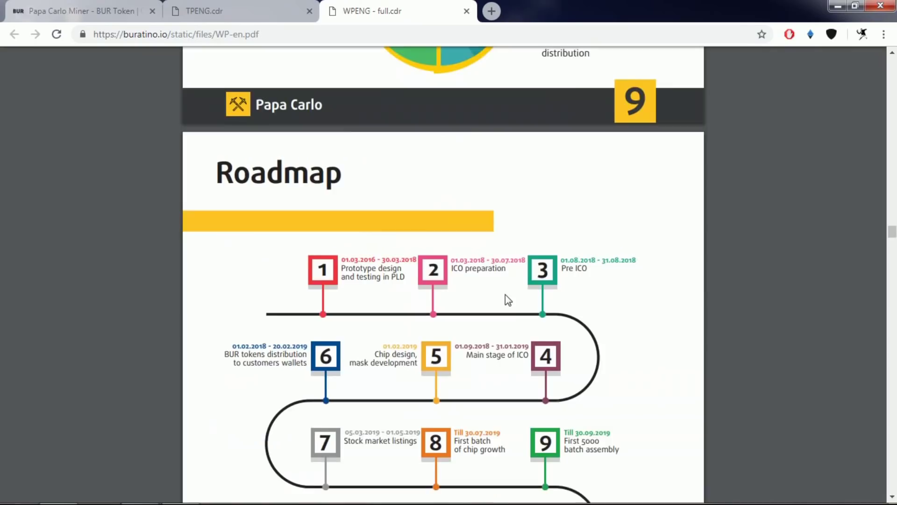
scroll(505, 295, down, 3)
scroll(665, 242, down, 2)
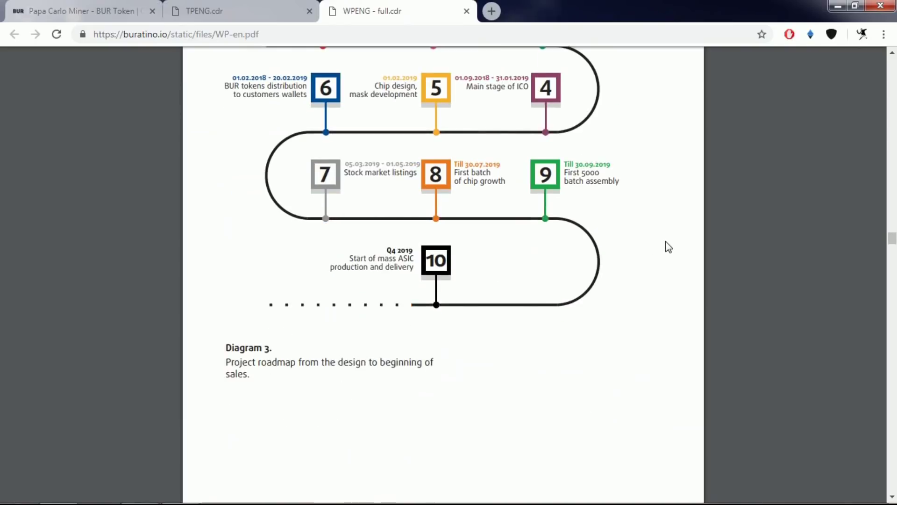
- Return to the Papa Carlo Miner website tab
click(115, 6)
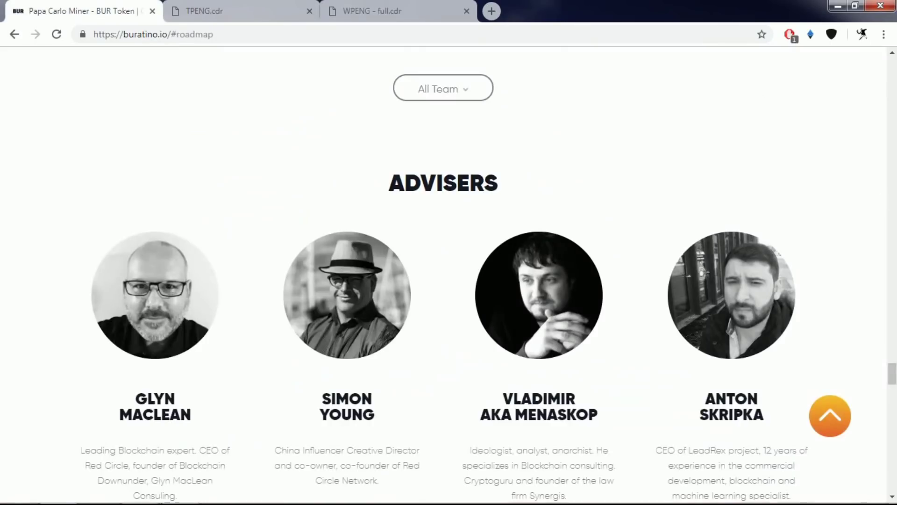
drag(890, 378, 892, 398)
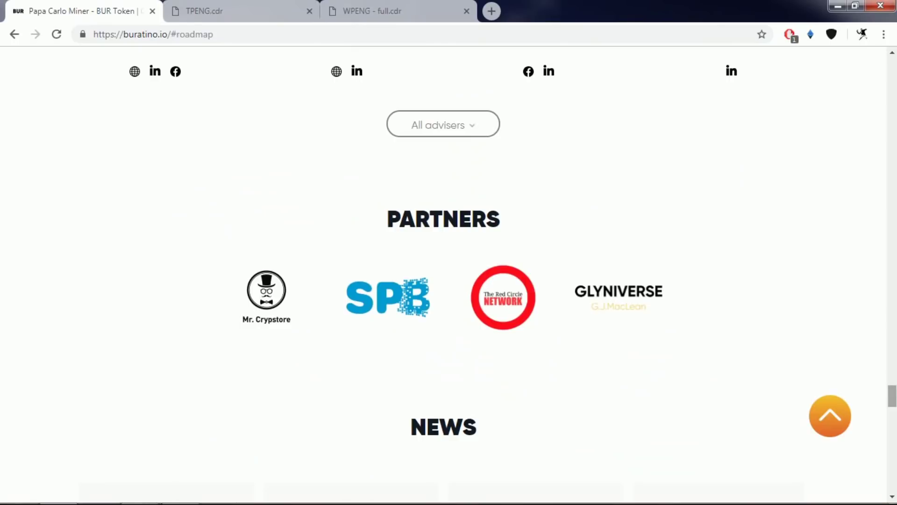
drag(892, 396, 892, 70)
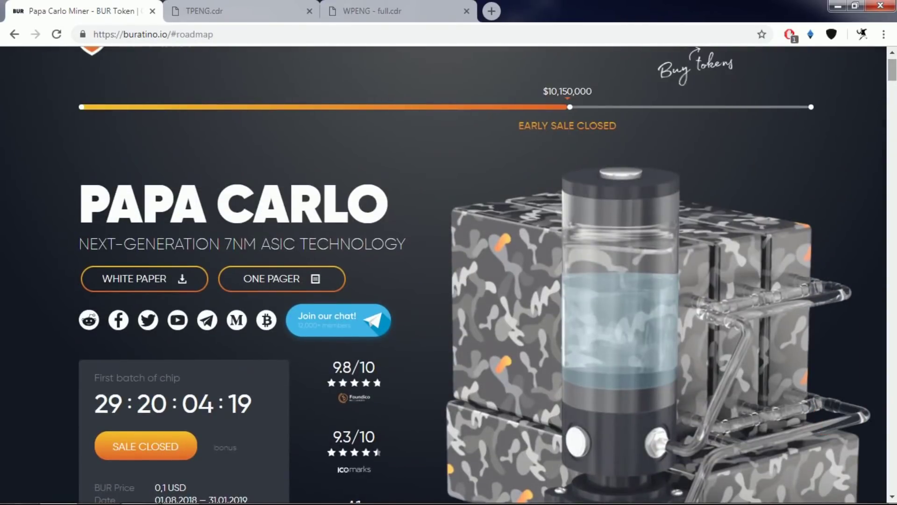
scroll(779, 160, up, 1)
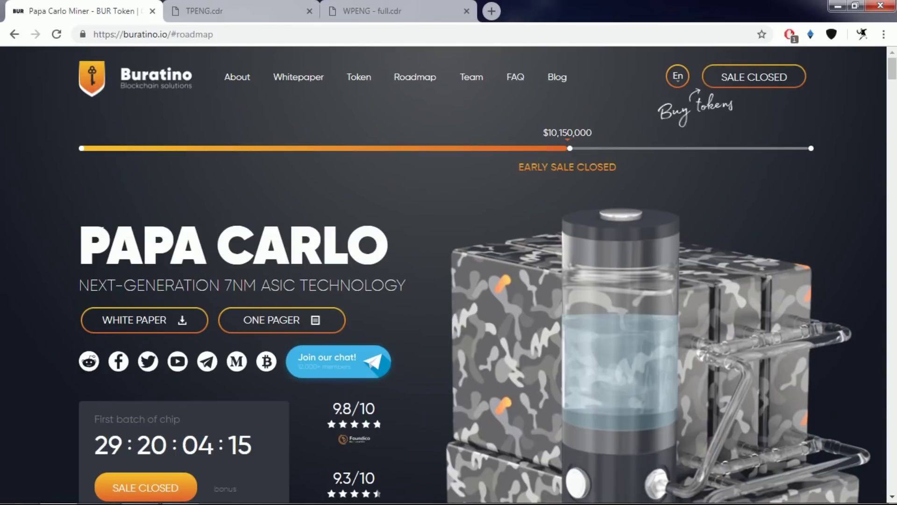
scroll(431, 314, down, 2)
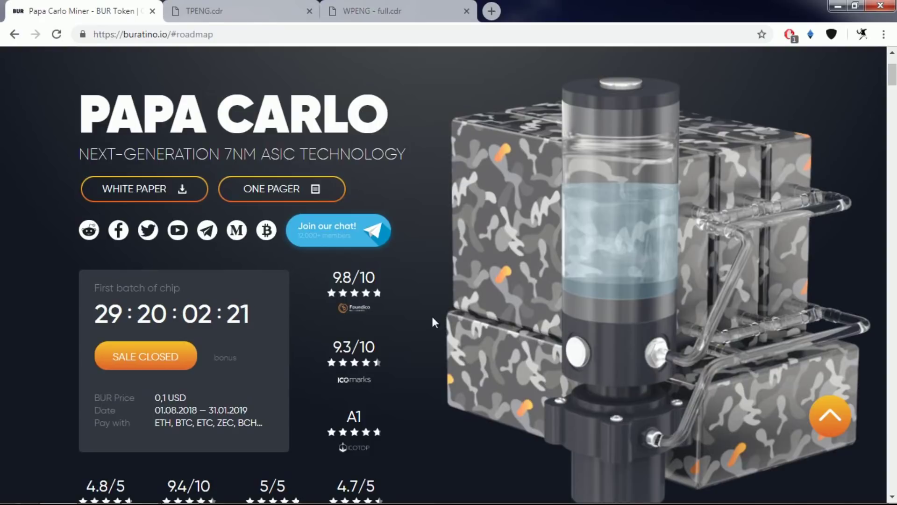
click(393, 11)
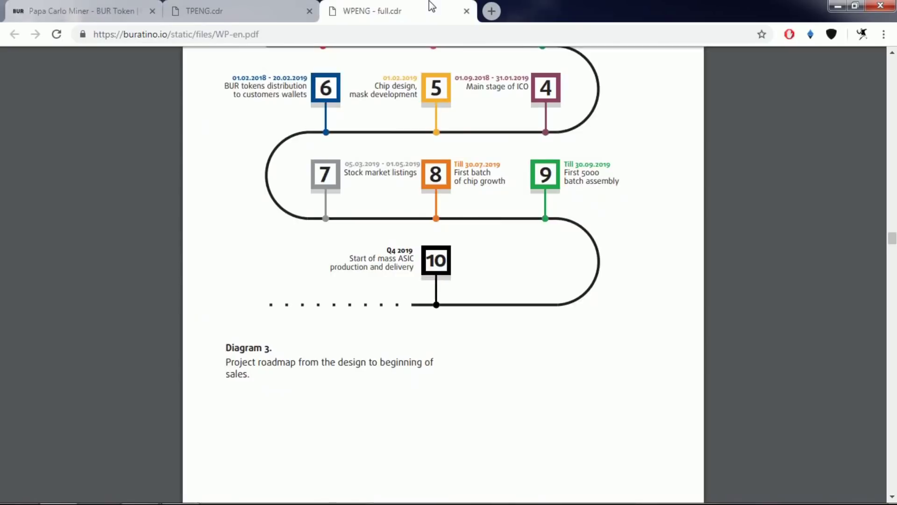
scroll(488, 287, up, 2)
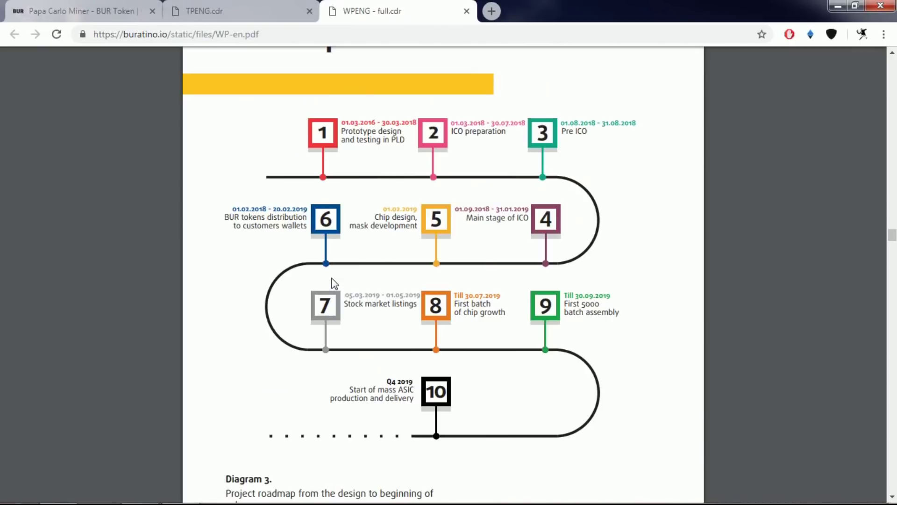
click(77, 11)
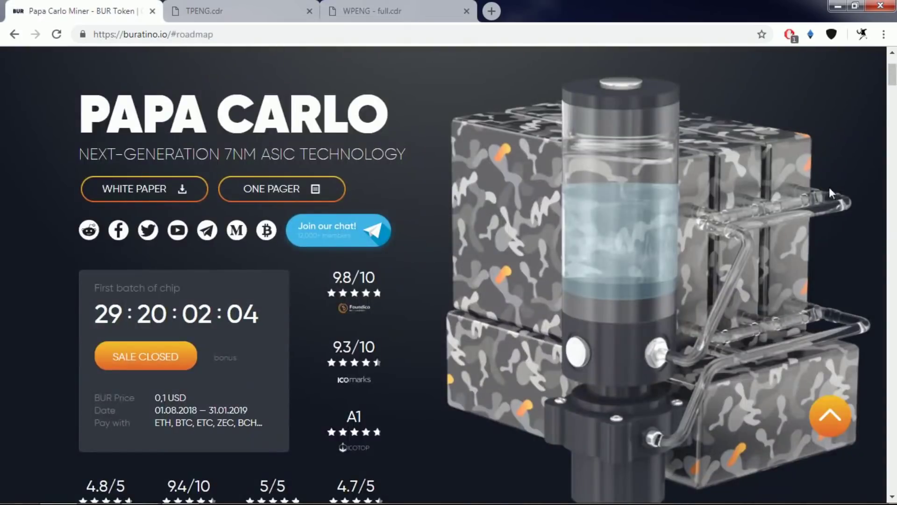
scroll(830, 188, down, 10)
scroll(830, 211, down, 8)
scroll(827, 228, down, 8)
scroll(827, 229, down, 6)
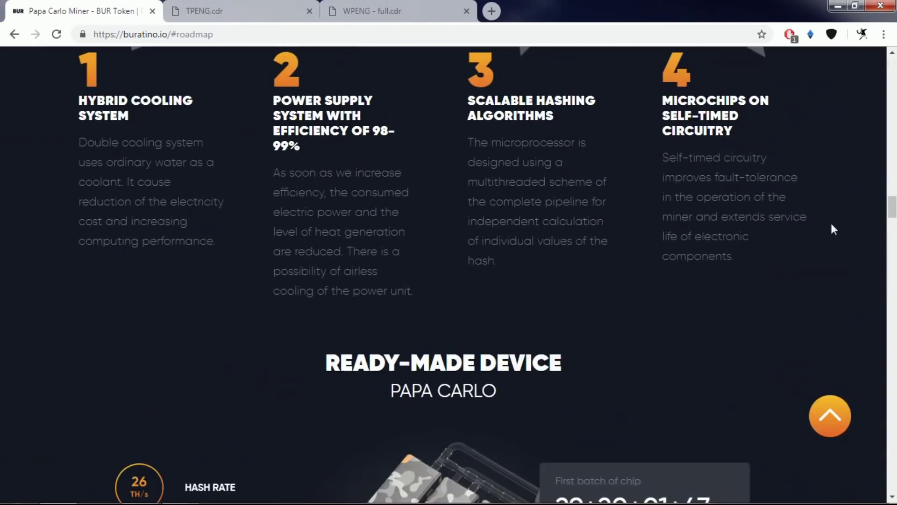
scroll(831, 220, up, 8)
scroll(834, 196, up, 6)
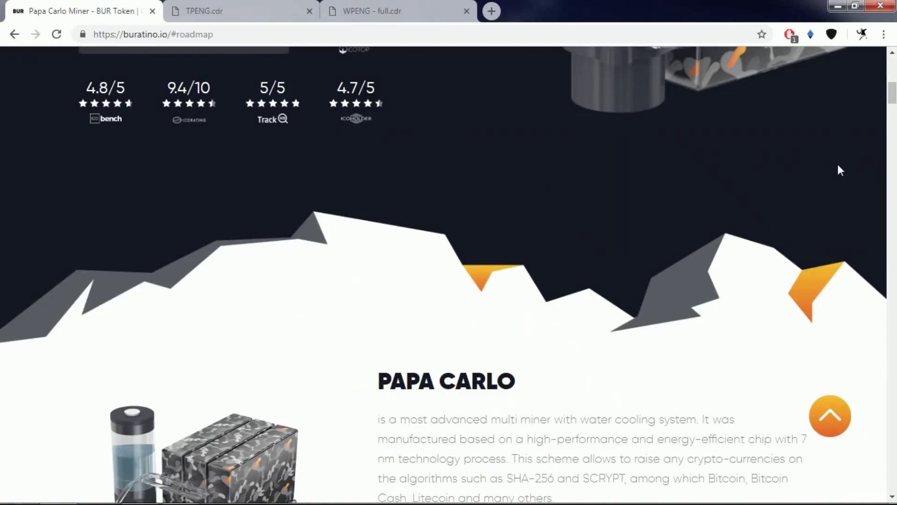
scroll(836, 168, up, 3)
scroll(836, 168, up, 3)
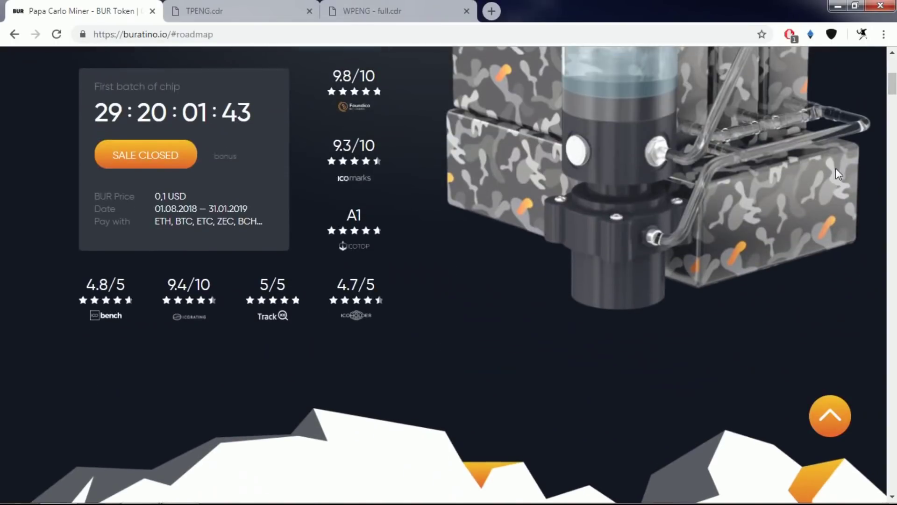
scroll(836, 168, up, 3)
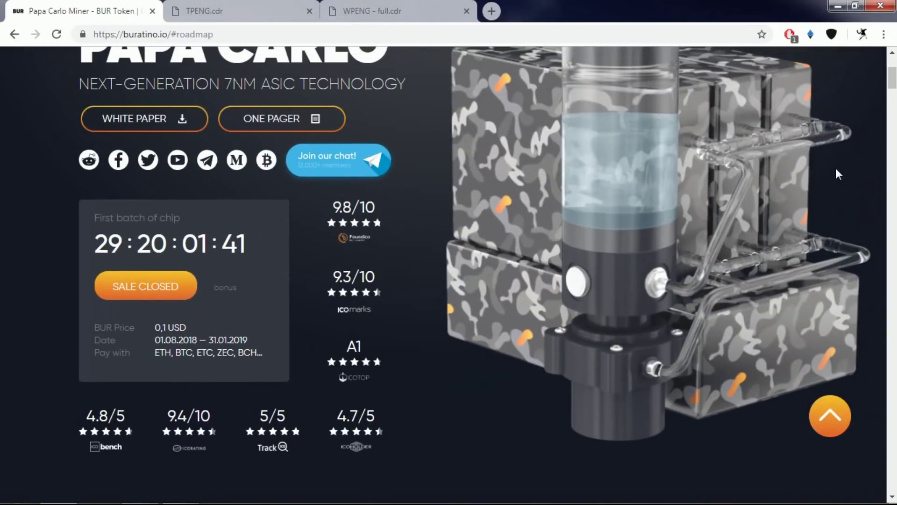
scroll(659, 244, up, 1)
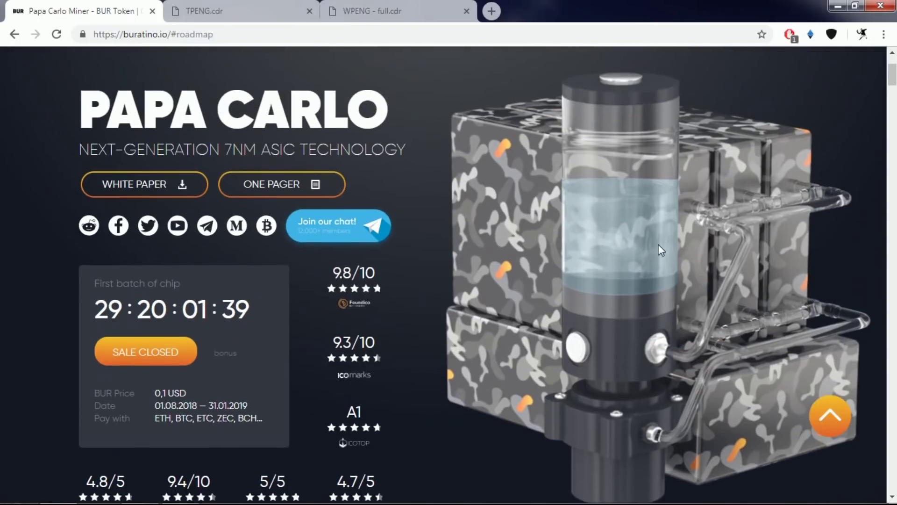